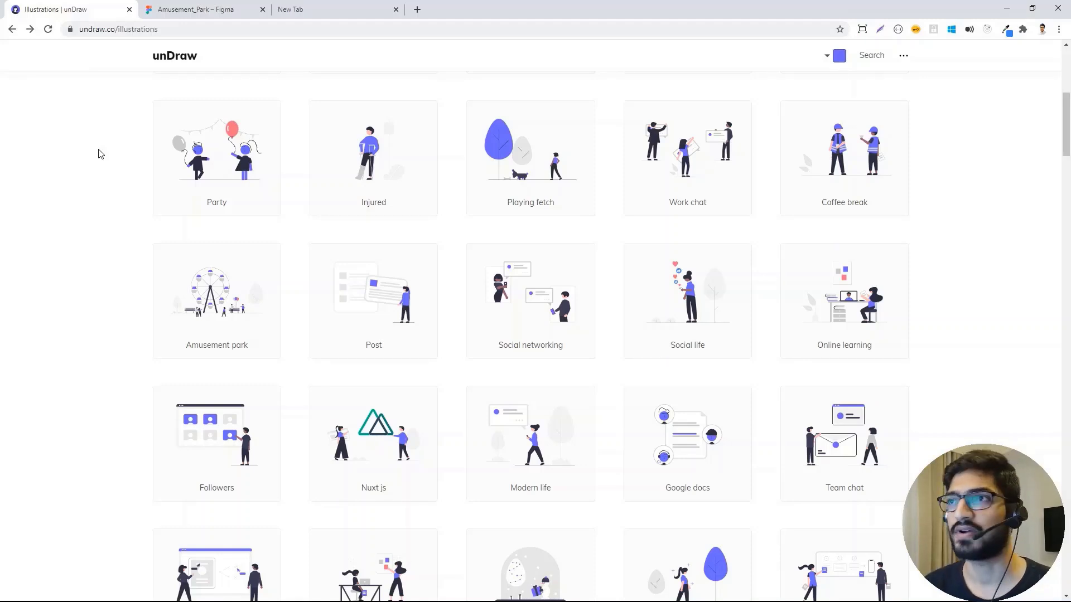
- Open the Amusement park card in unDraw and download it as an SVG
scroll(100, 154, "up", 6)
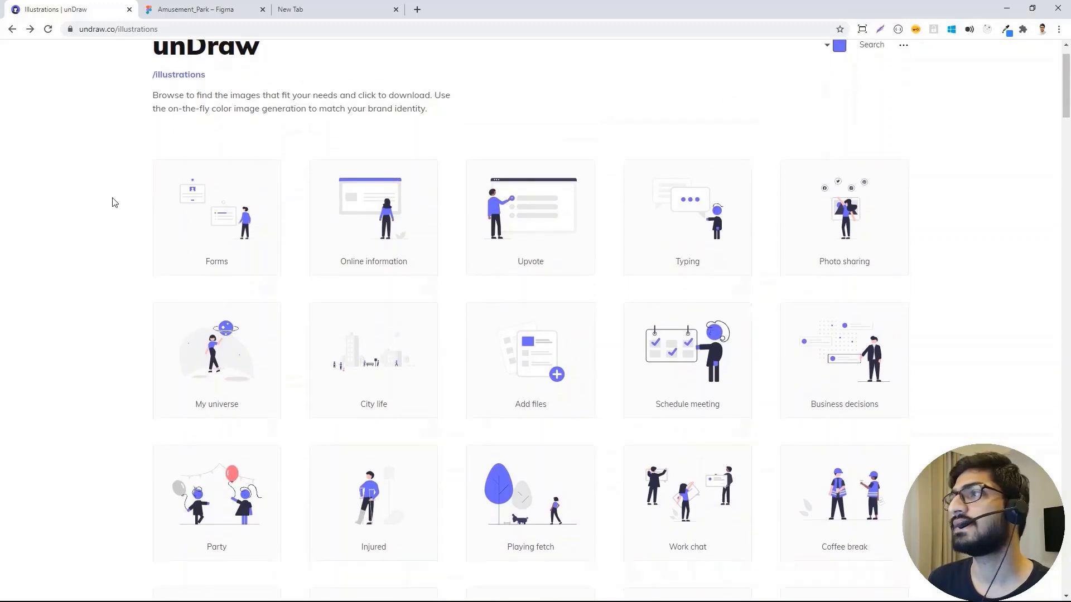
scroll(114, 202, "down", 7)
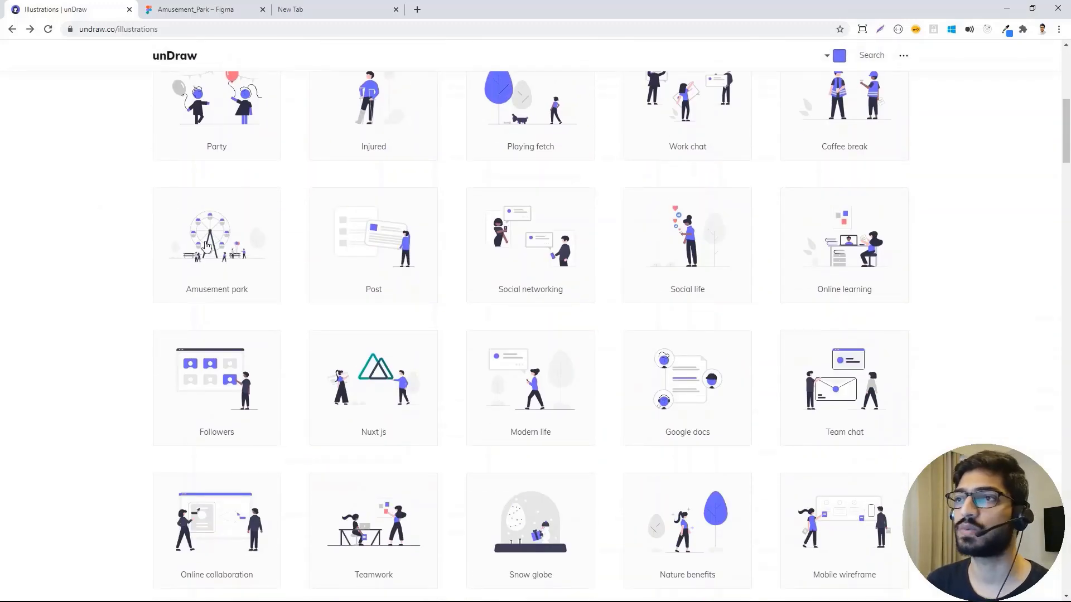
left_click(206, 246)
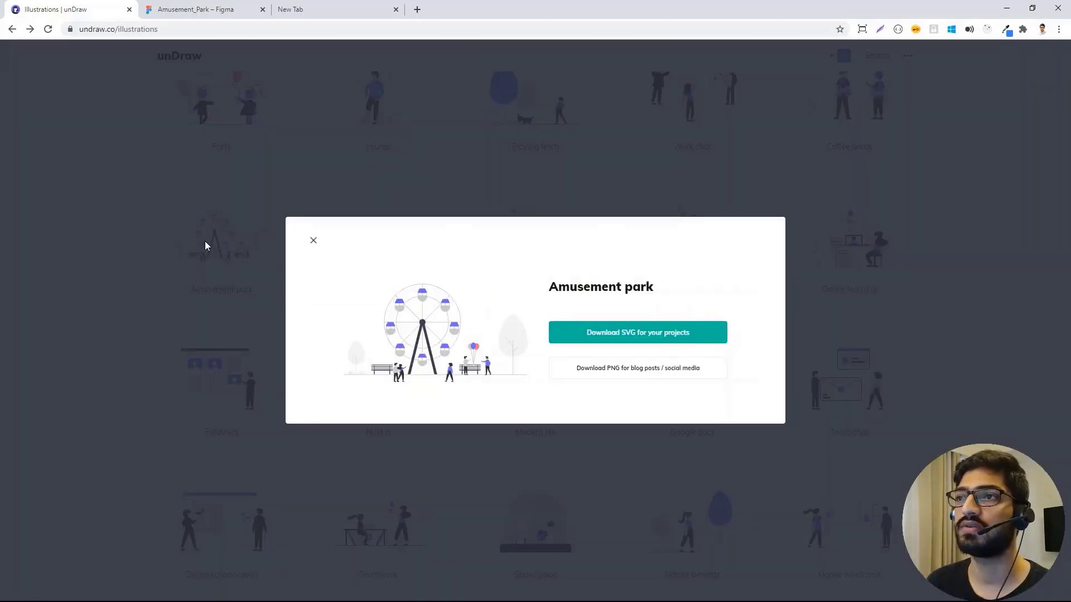
left_click(616, 335)
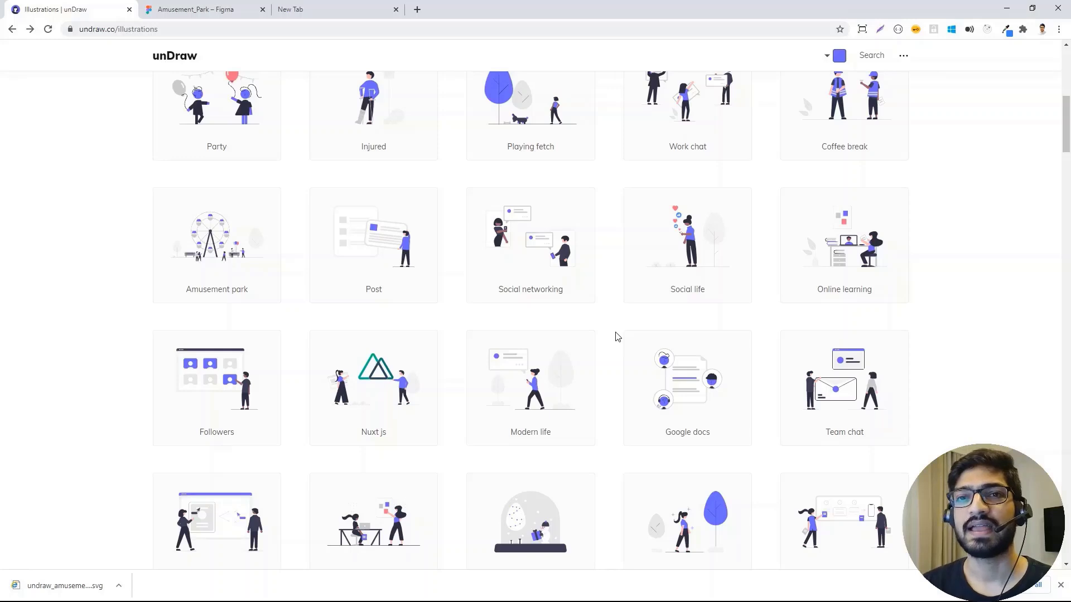
- In the new tab, search Google for 'figma' and open figma.com's Recently viewed page
left_click(357, 10)
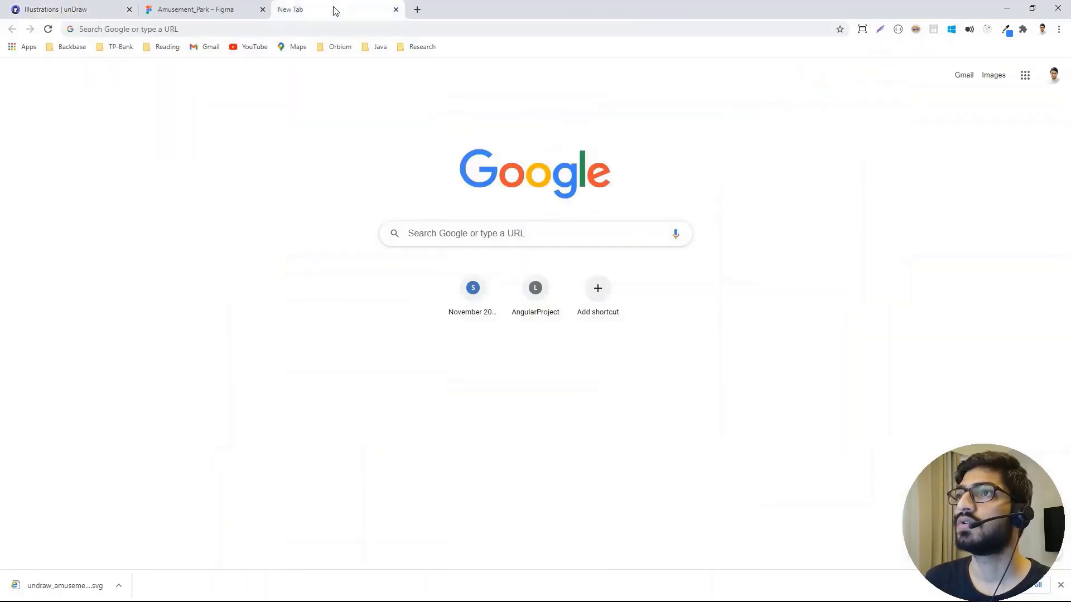
left_click(328, 29)
type("Fig.")
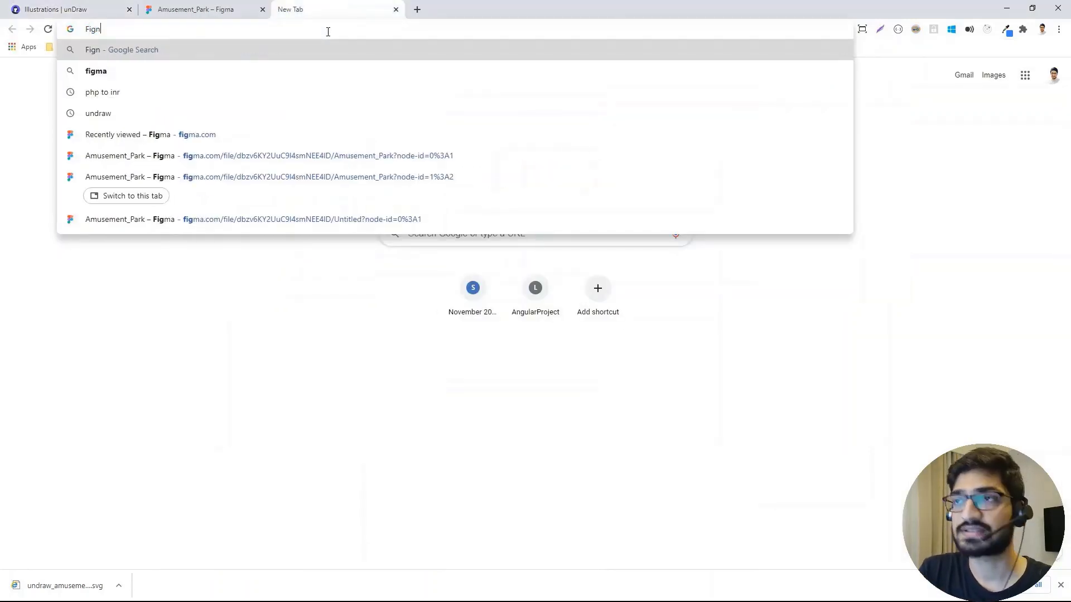
key("BackSpace")
key("Down")
key("Return")
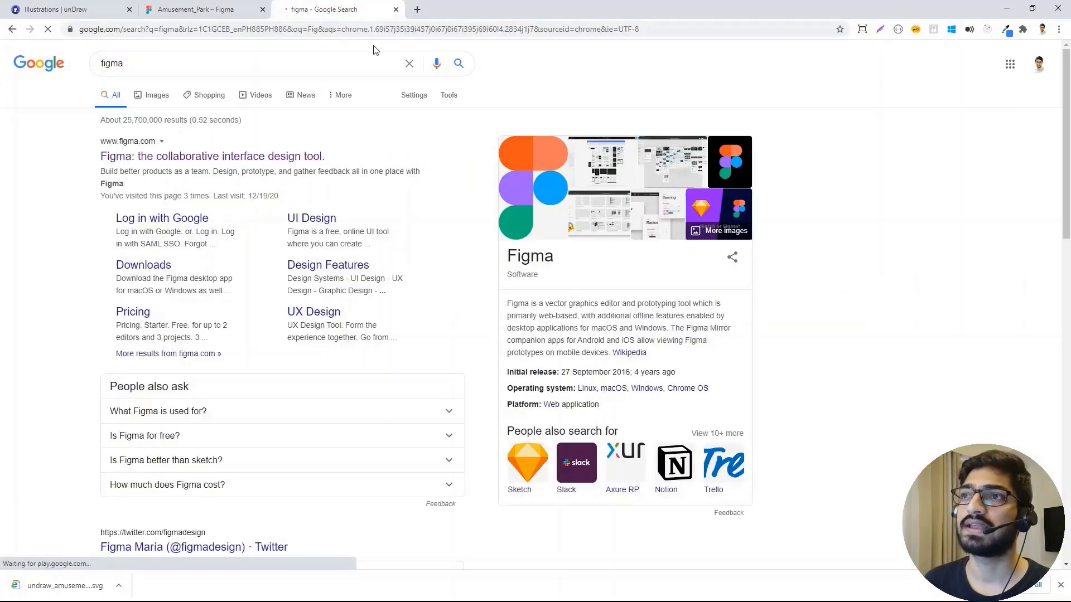
left_click(156, 162)
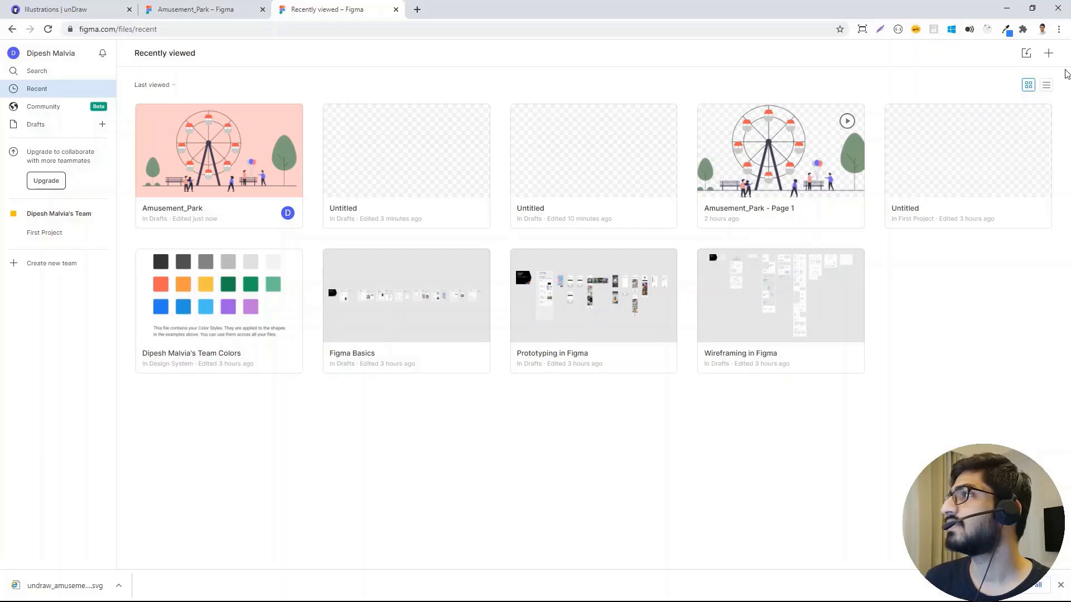
- Create a new Figma design file and drag the undraw_amusement_park_17oe SVG onto its canvas
left_click(1049, 53)
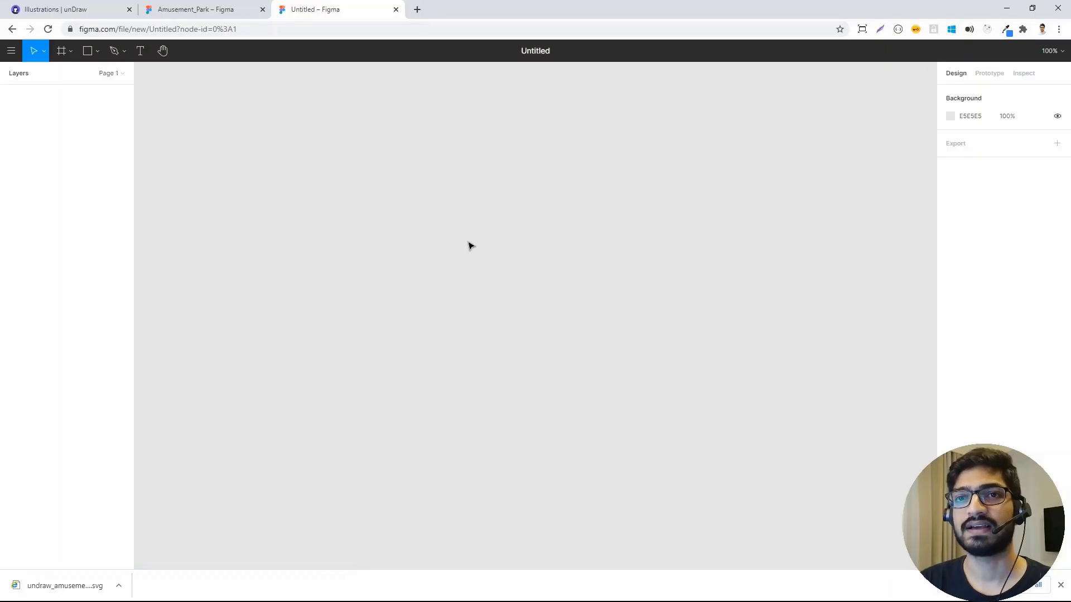
right_click(57, 587)
left_click(79, 559)
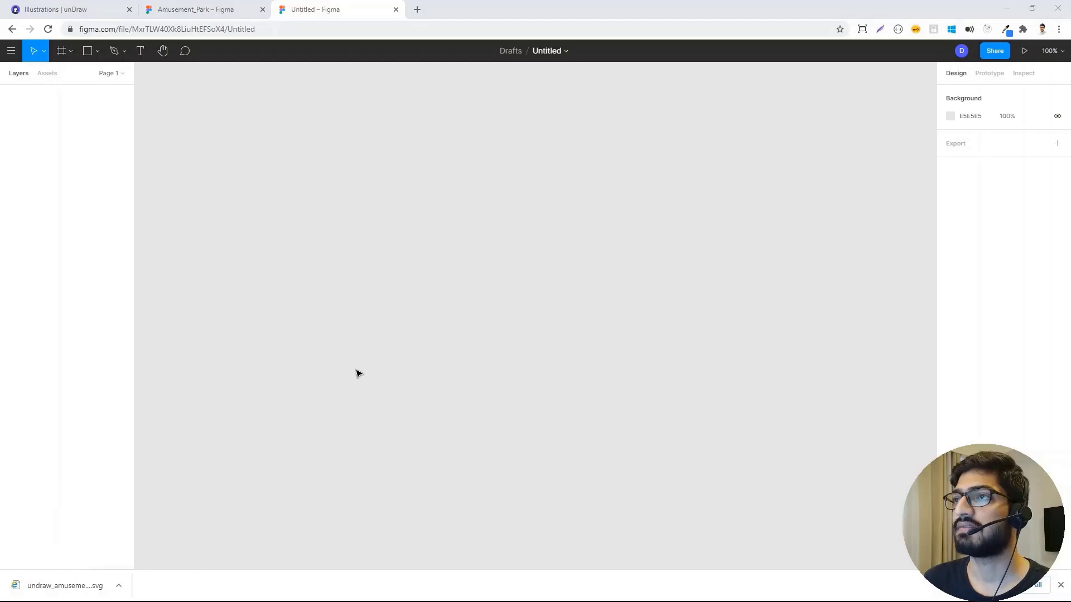
left_click_drag(741, 215, 359, 246)
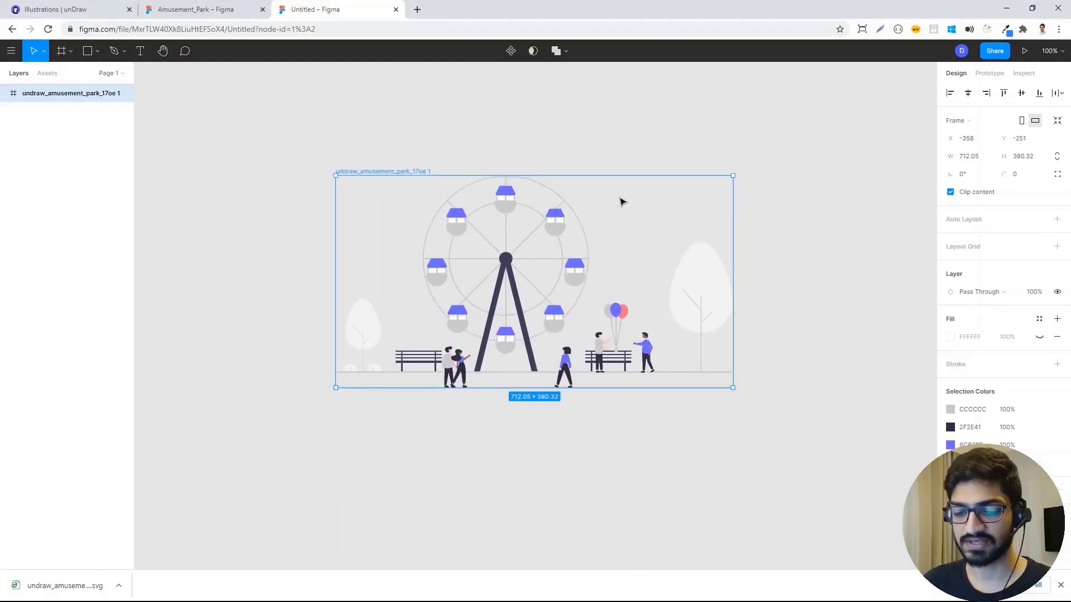
- Change the left tree's fill from pale grey to a darker, muted green
key("ctrl+equal")
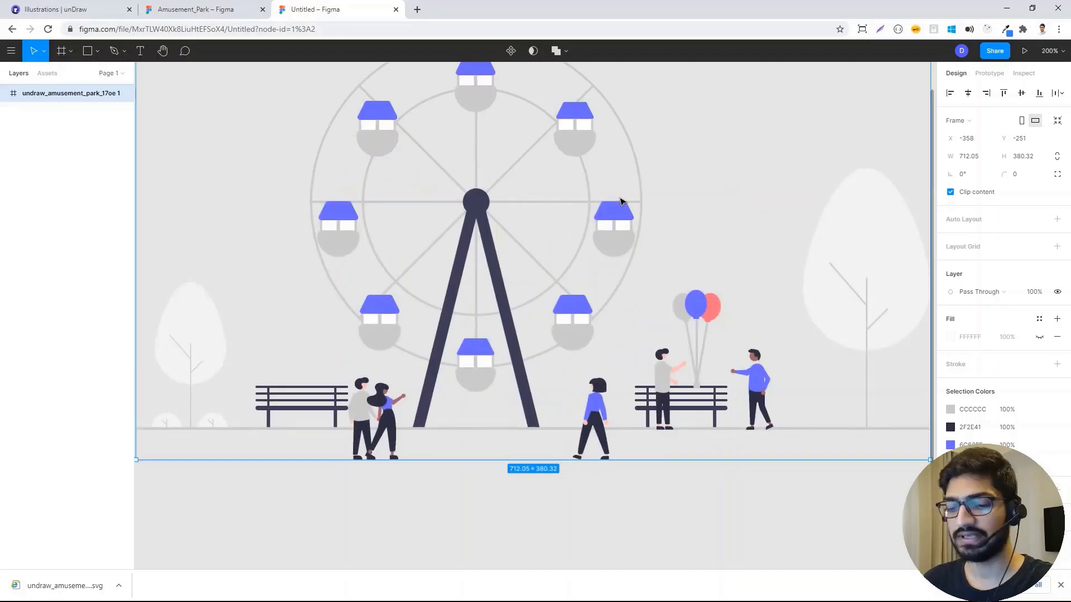
key("ctrl+minus")
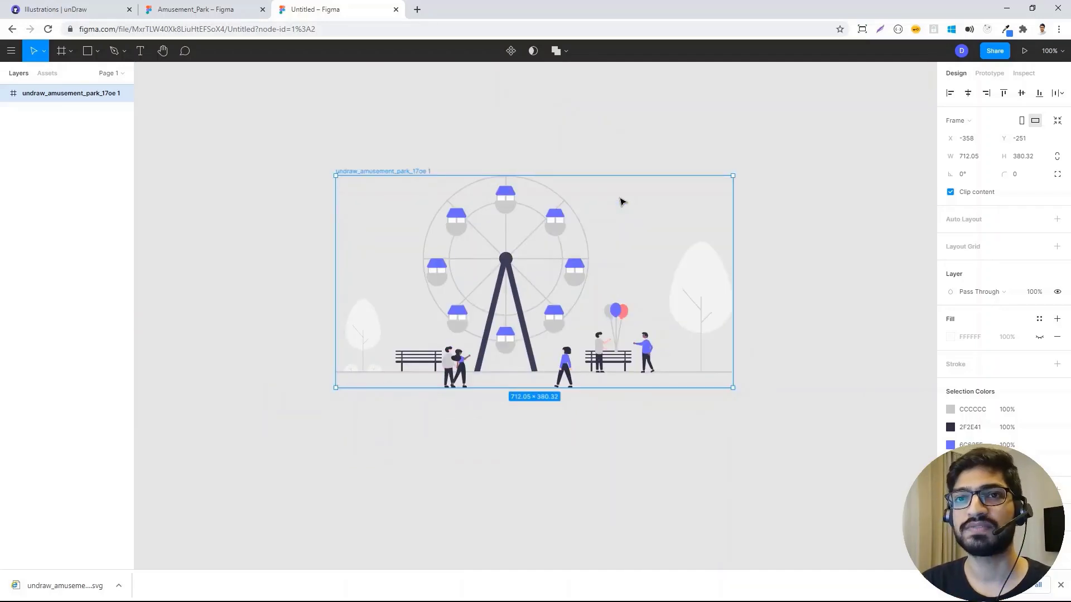
left_click(291, 246)
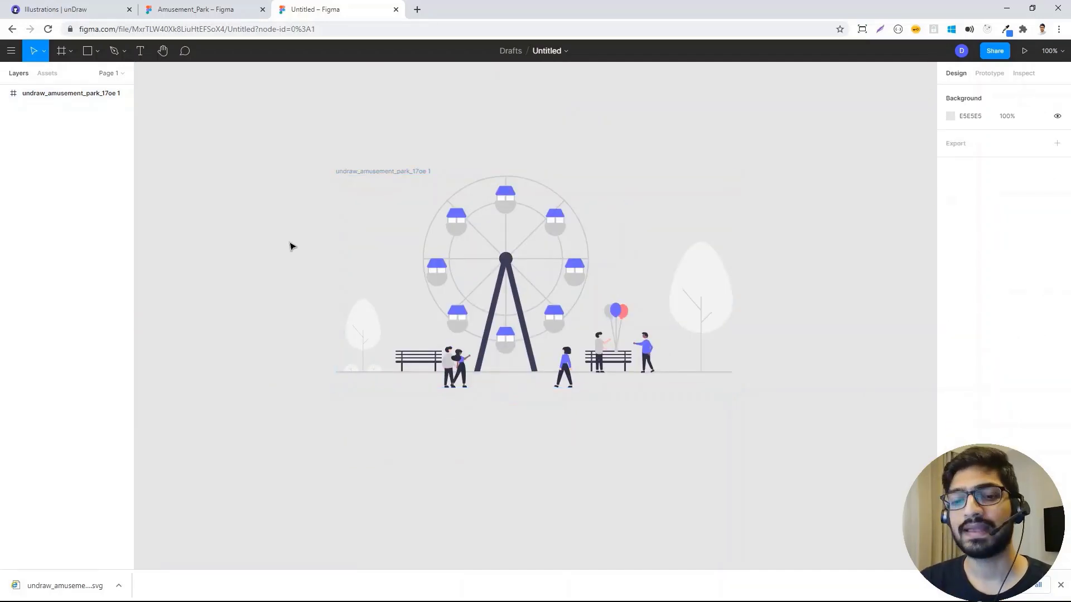
left_click(365, 318)
left_click(249, 309)
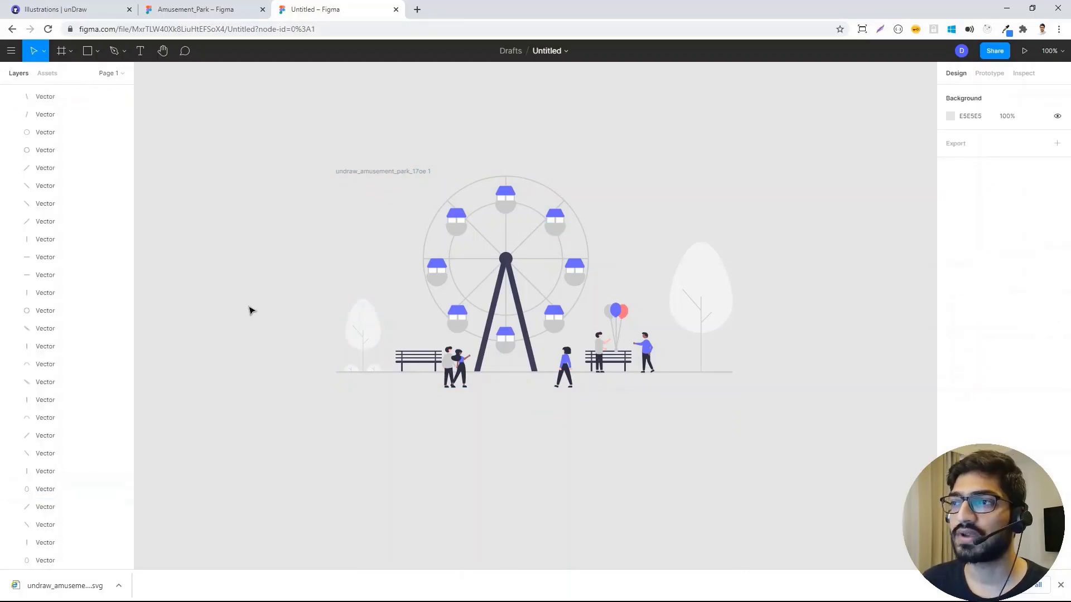
left_click(363, 317)
left_click(973, 337)
left_click(950, 337)
left_click_drag(838, 437, 872, 438)
left_click_drag(804, 299, 838, 358)
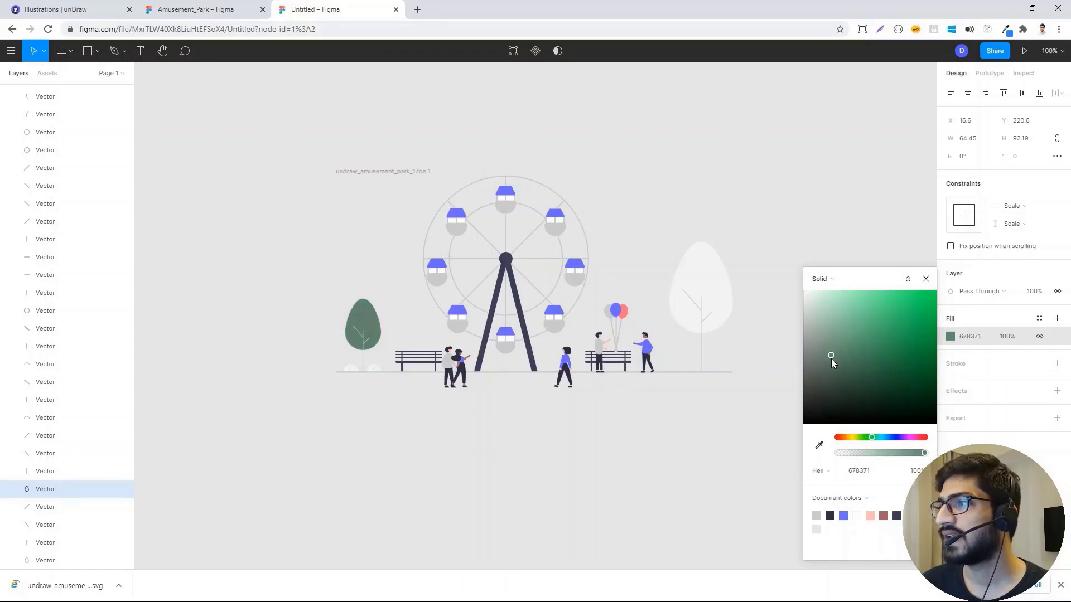
left_click(740, 422)
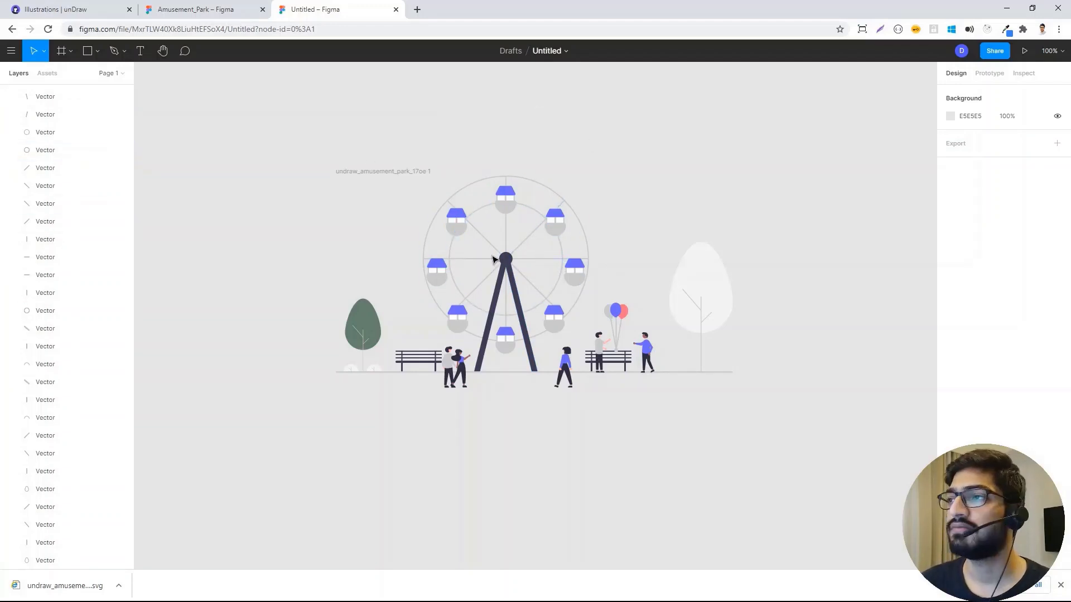
- Select the Ferris wheel's outer and inner circles, its eight spokes and the hub
left_click(429, 240)
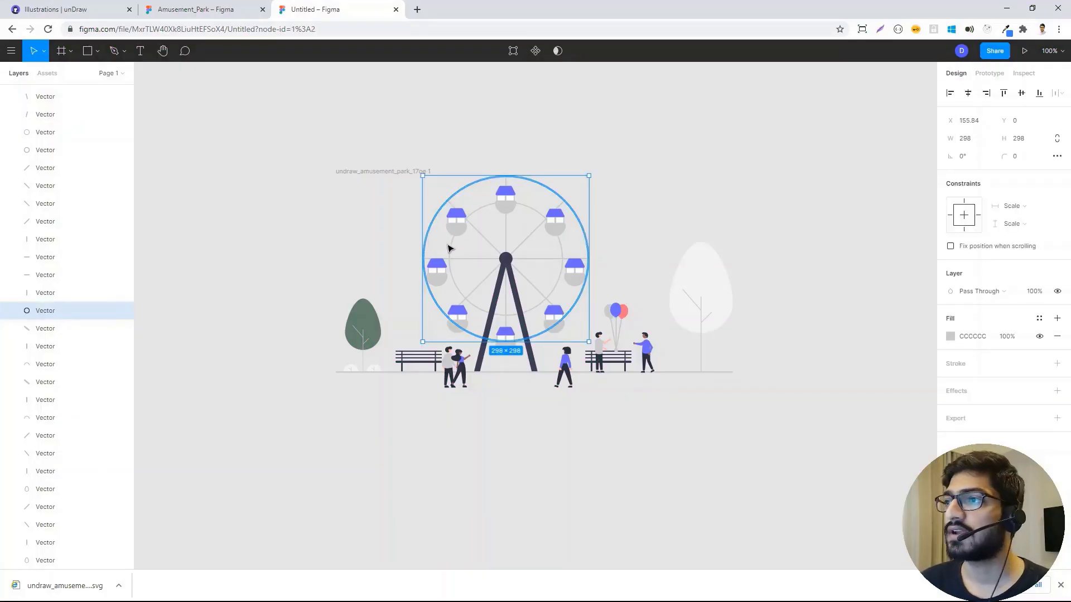
left_click(452, 249, "shift")
left_click(483, 238, "shift")
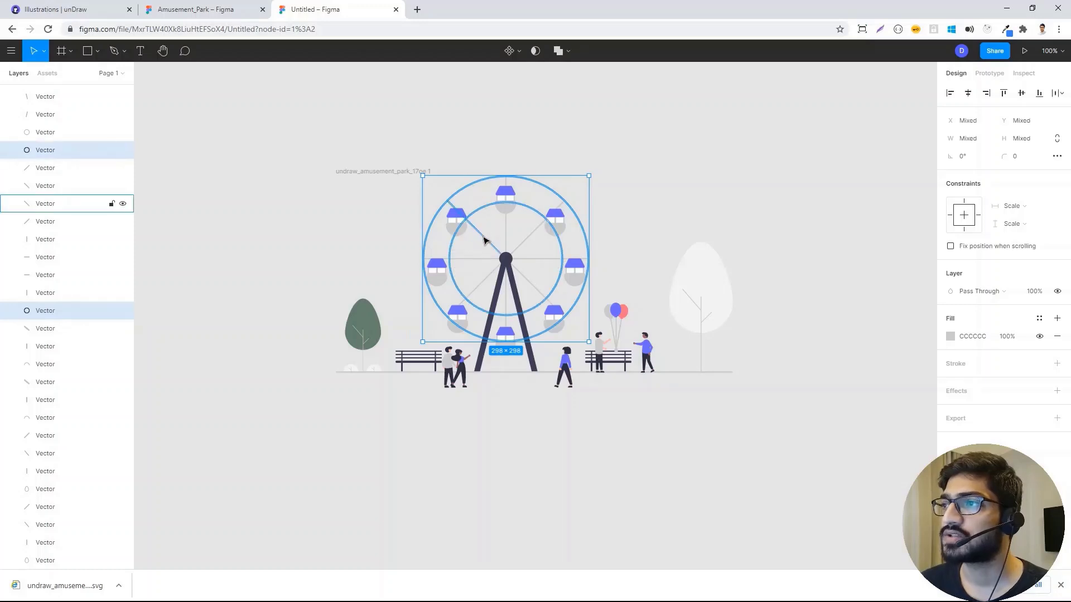
left_click(506, 231, "shift")
left_click(527, 240, "shift")
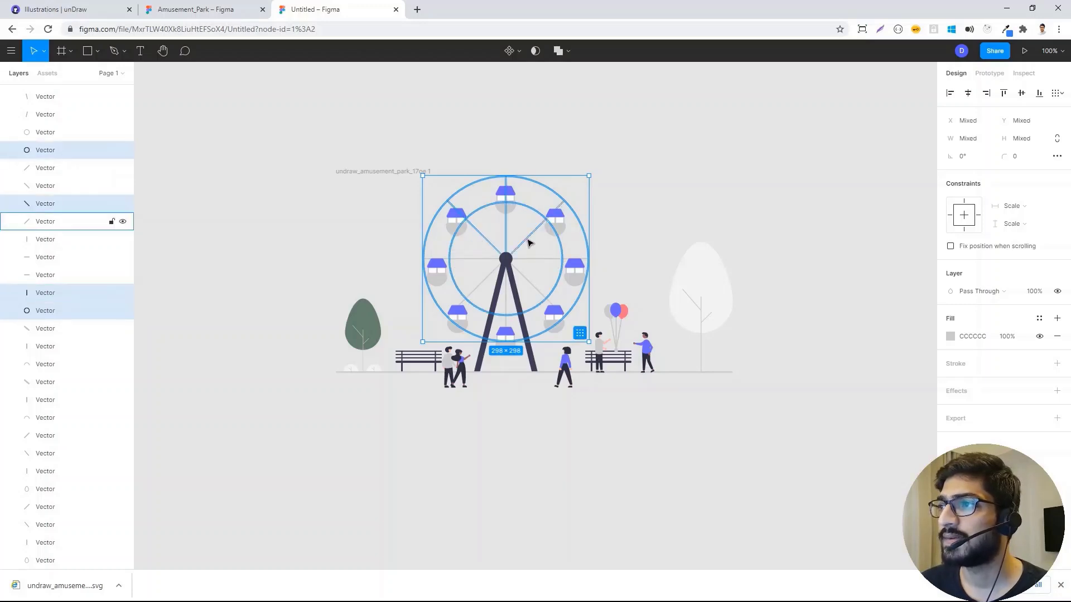
left_click(534, 260, "shift")
left_click(526, 282, "shift")
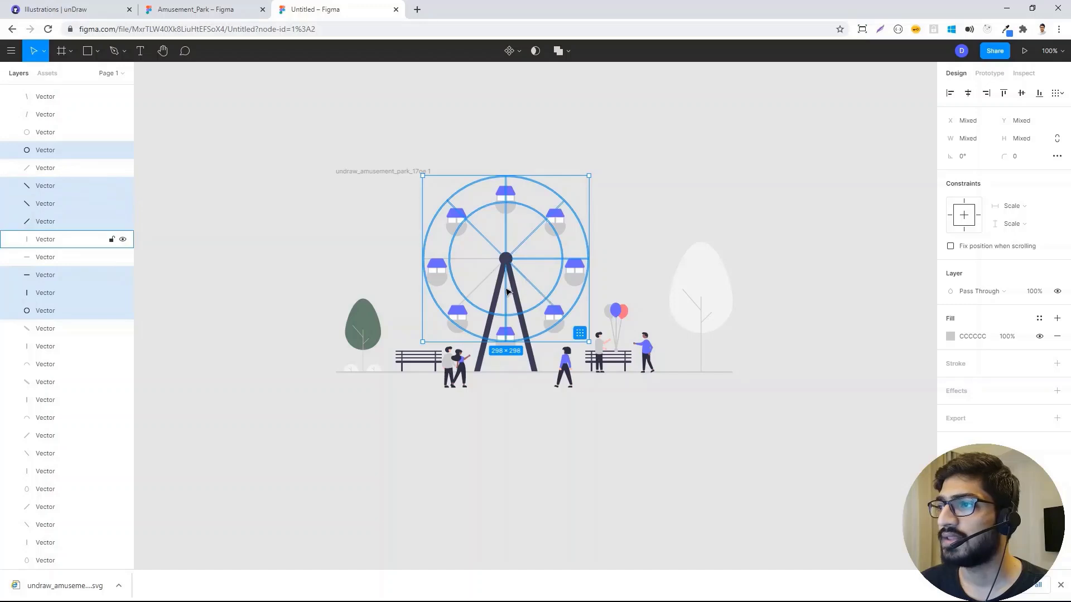
left_click(505, 301, "shift")
left_click(480, 260, "shift")
left_click(483, 290, "shift")
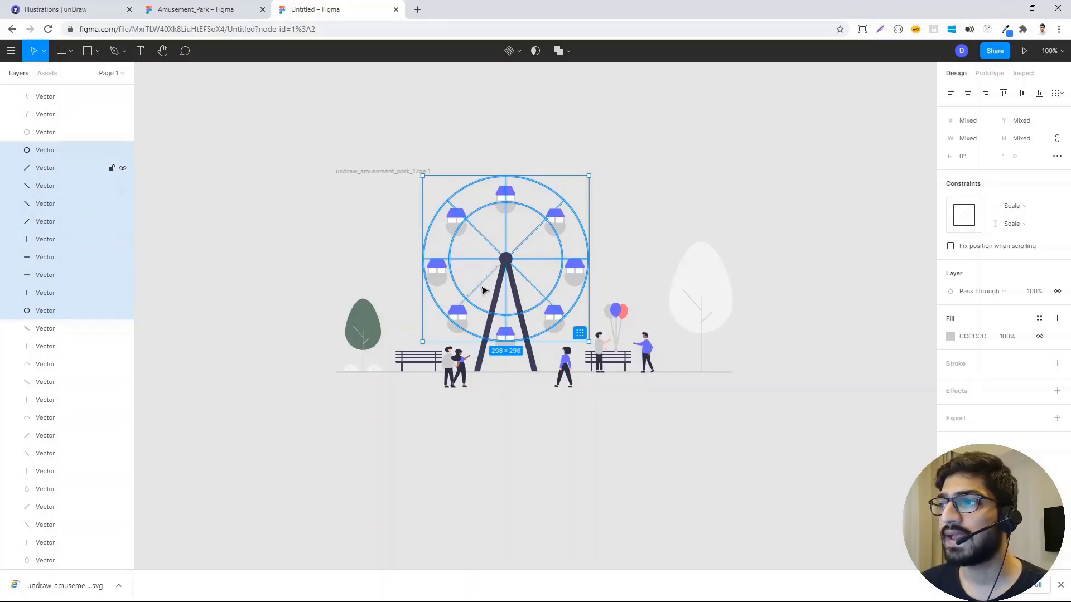
left_click(505, 257, "shift")
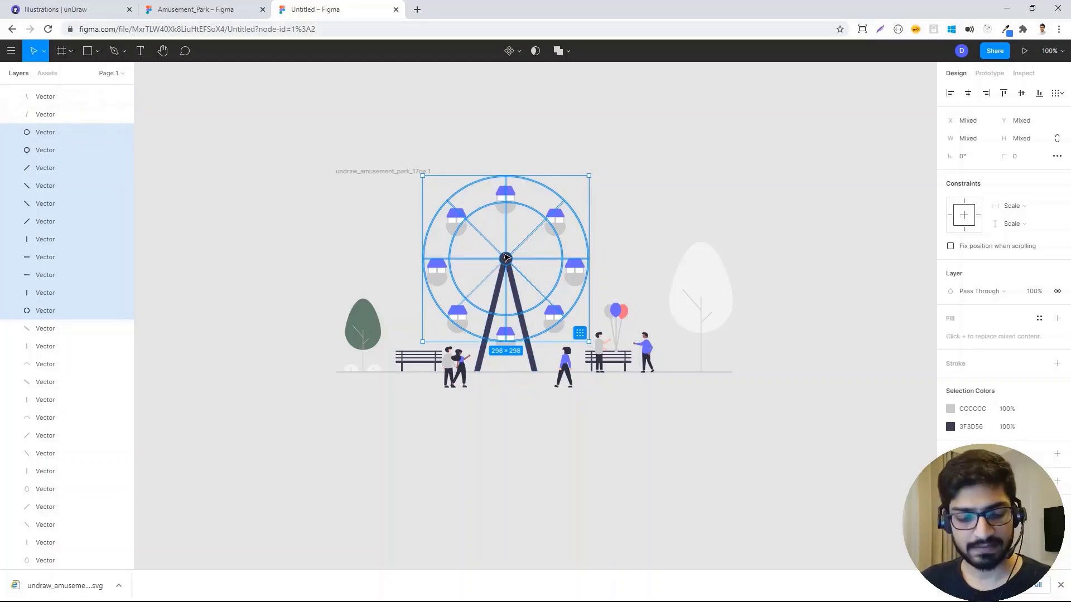
- Group the selected wheel vectors and name the group giant-wheel
key("ctrl+g")
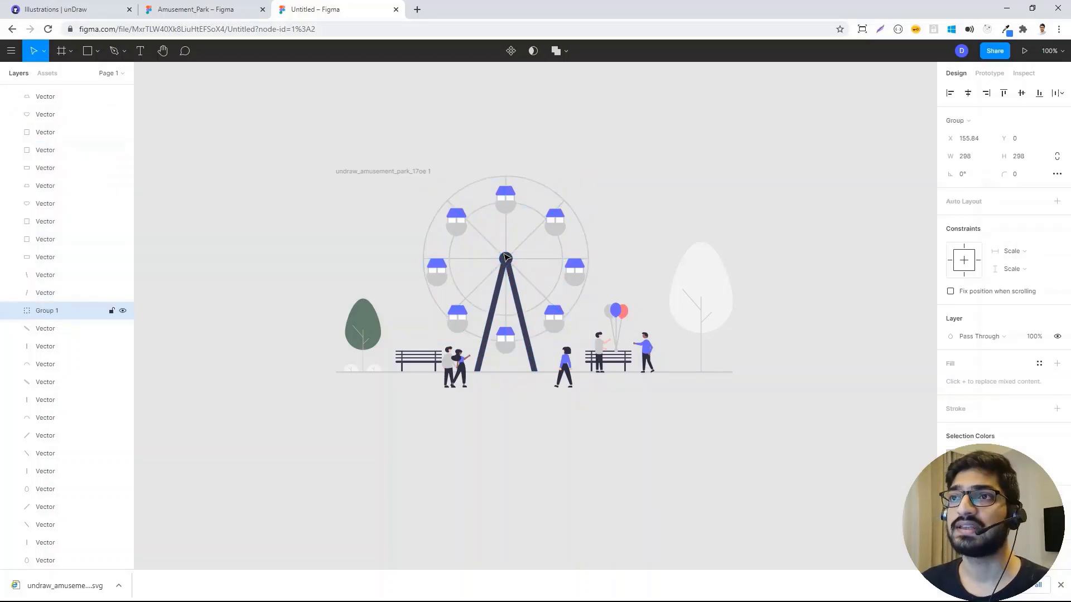
double_click(53, 312)
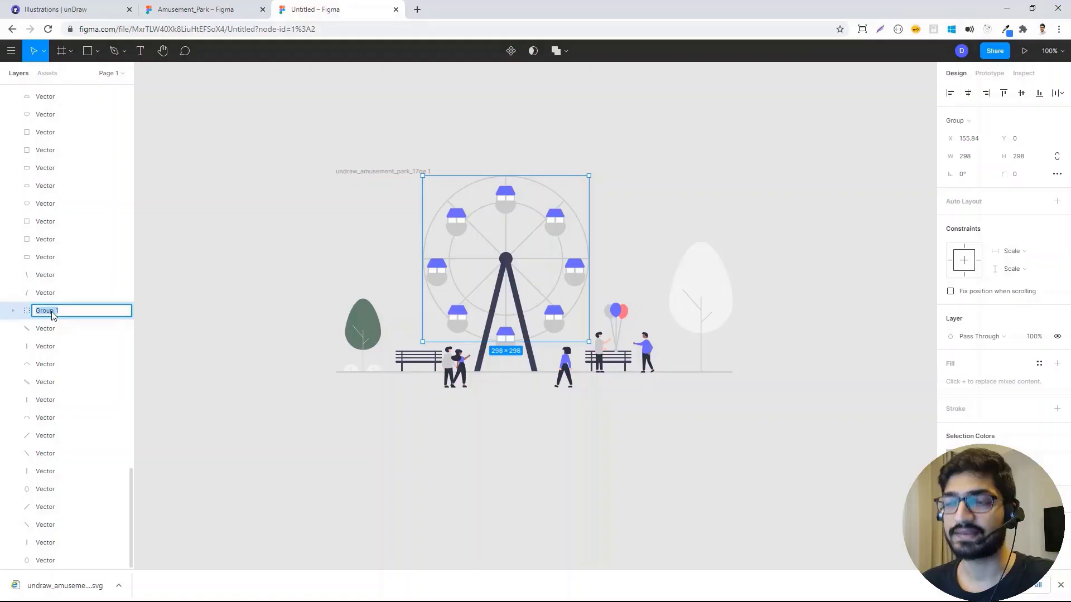
key("ctrl+plus")
left_click(64, 317)
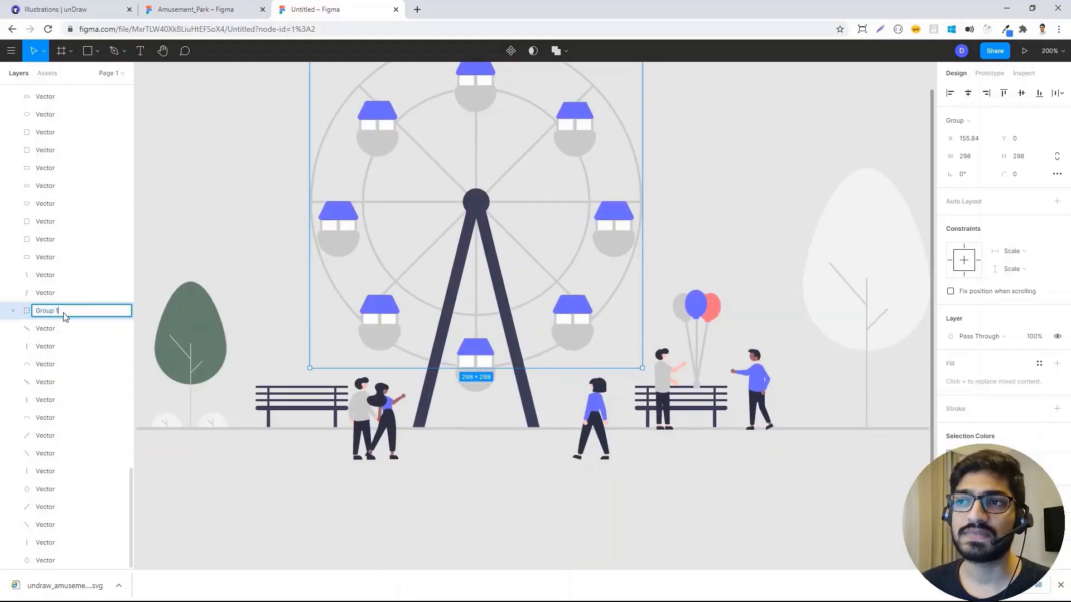
key("ctrl+minus")
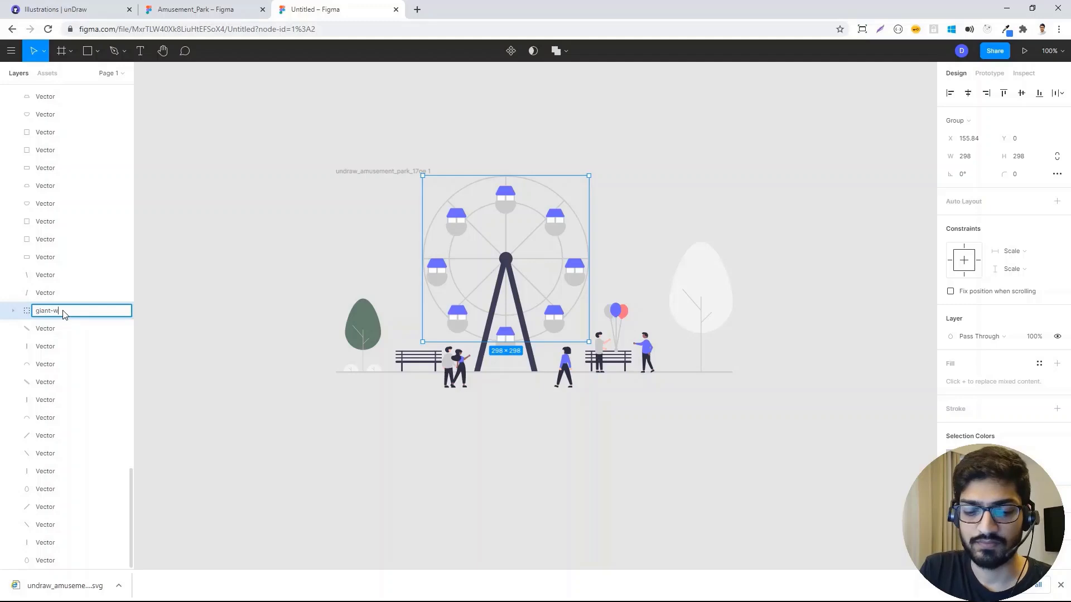
key("Return")
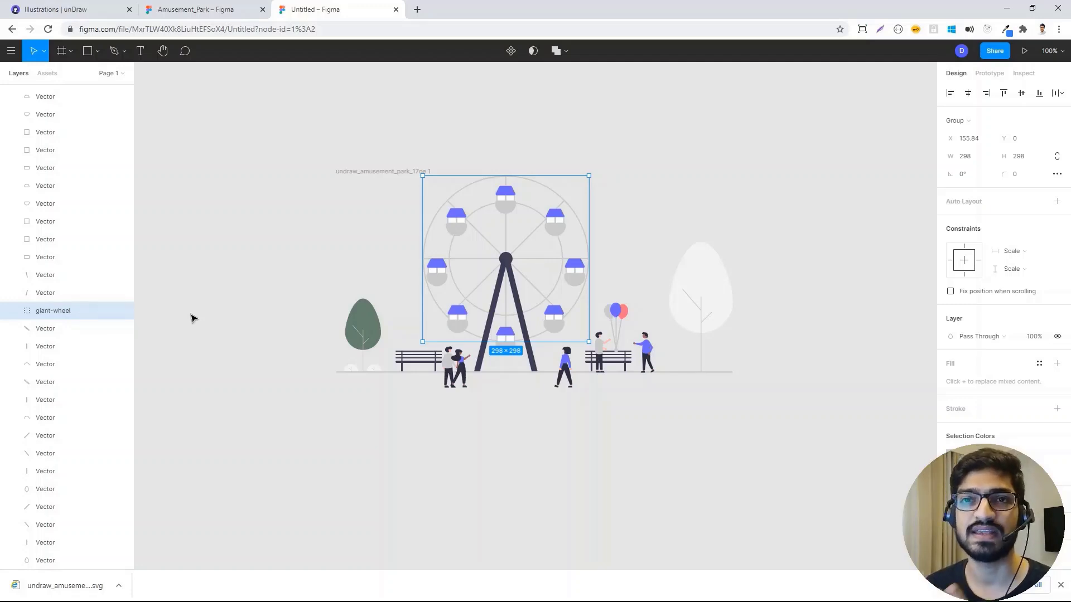
- Group the right and left tree shapes together and name the group 'trees'
left_click(659, 405)
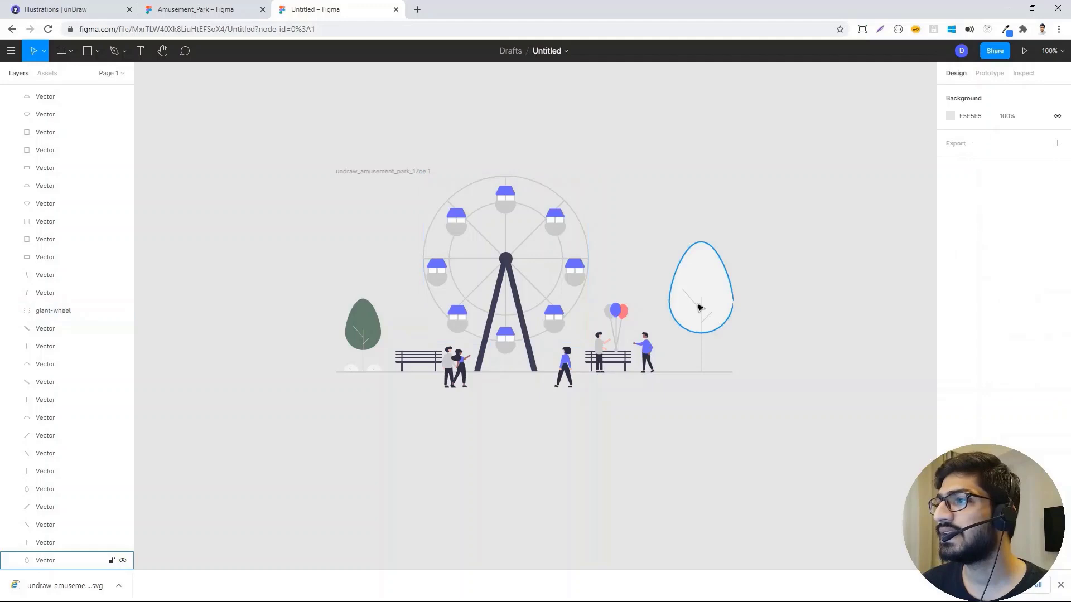
left_click(705, 281)
left_click(366, 319, "shift")
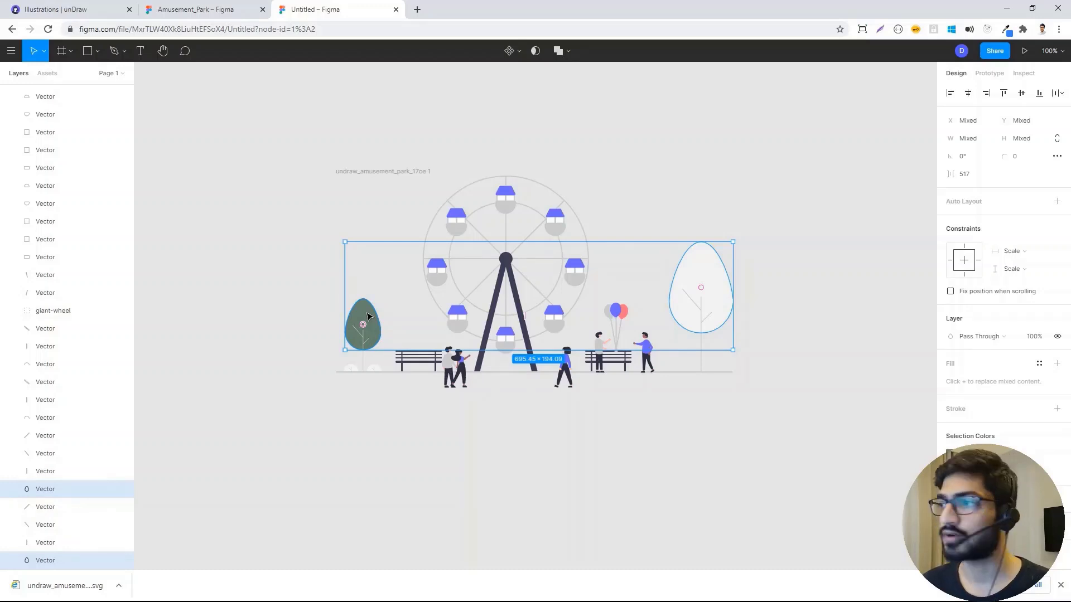
key("ctrl+g")
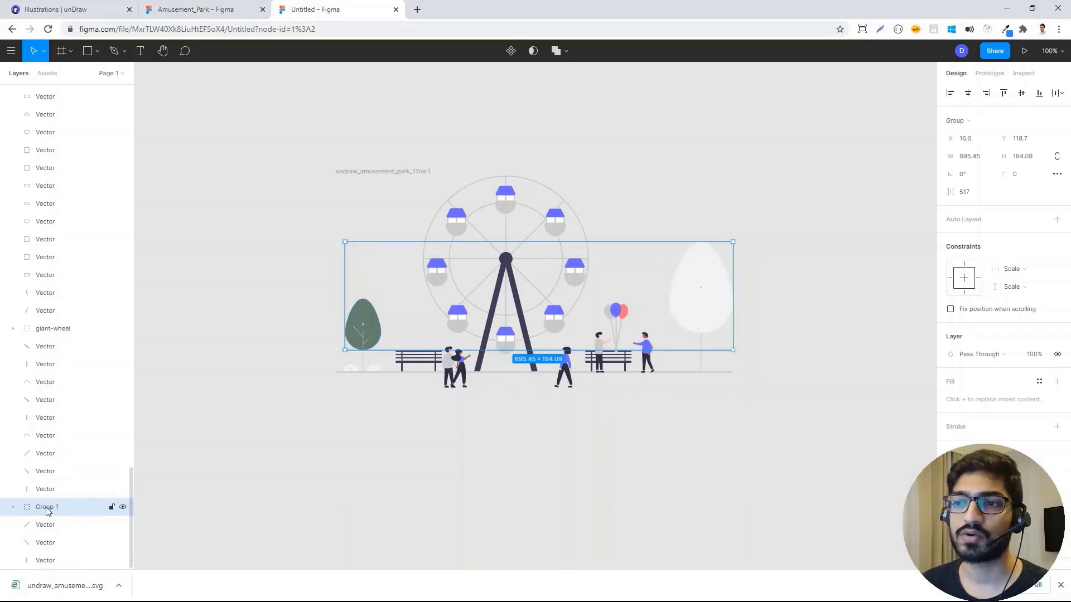
double_click(47, 509)
type("tr")
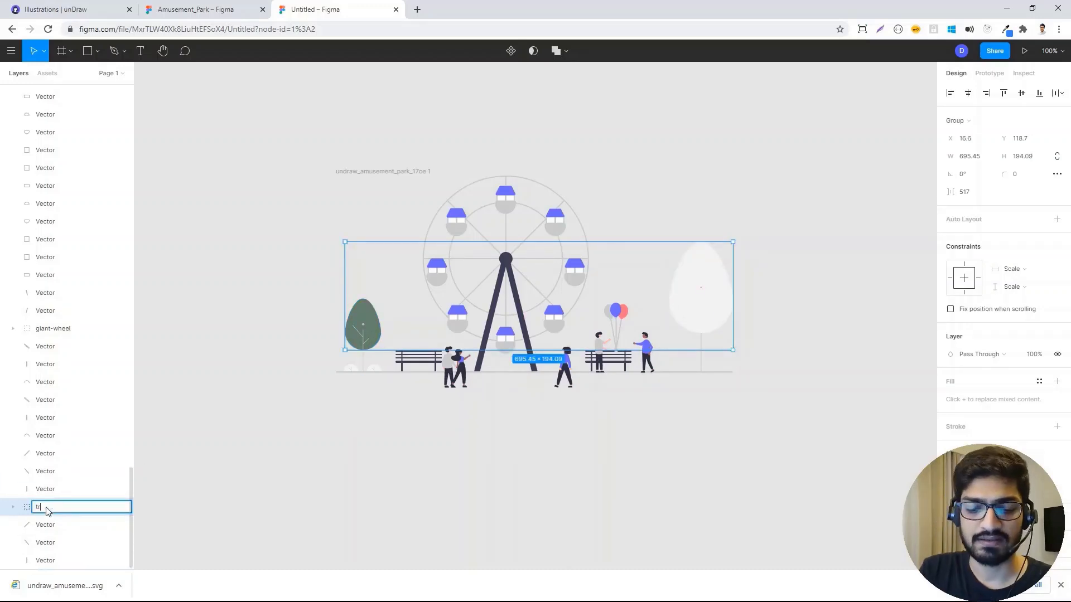
type("ees")
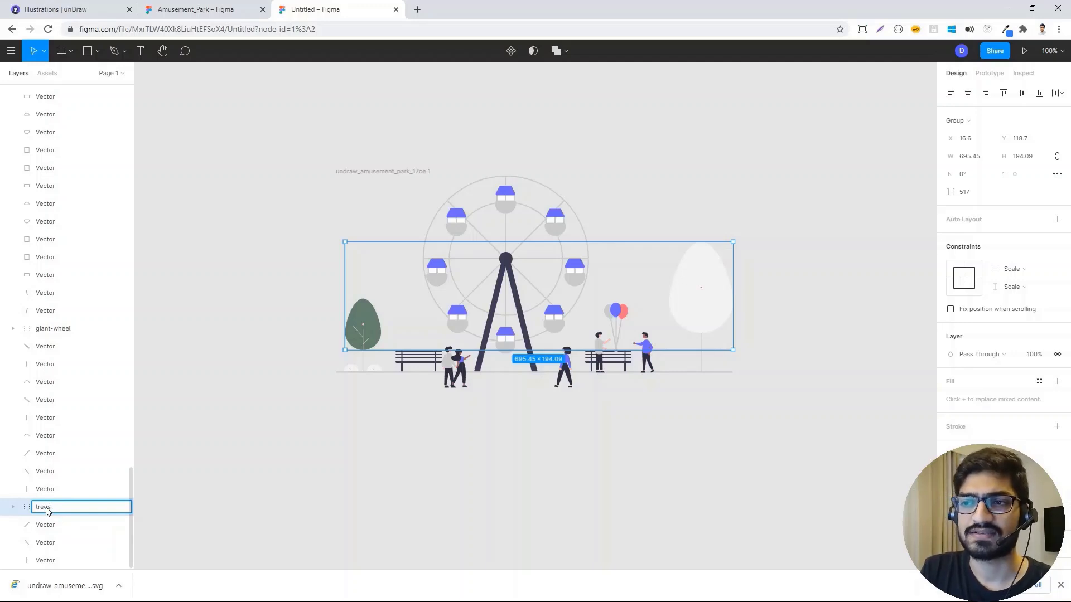
key("Return")
left_click(216, 466)
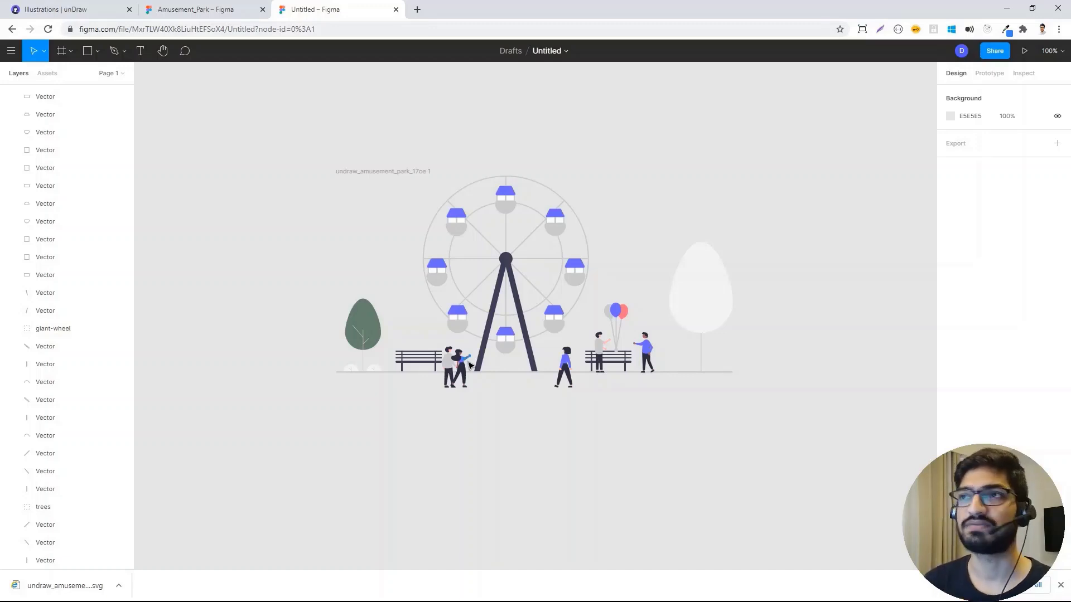
- In the Amusement_Park file, inspect the ballon-man, wheel-cabins, giant-wheel and right-tree groups
left_click(196, 9)
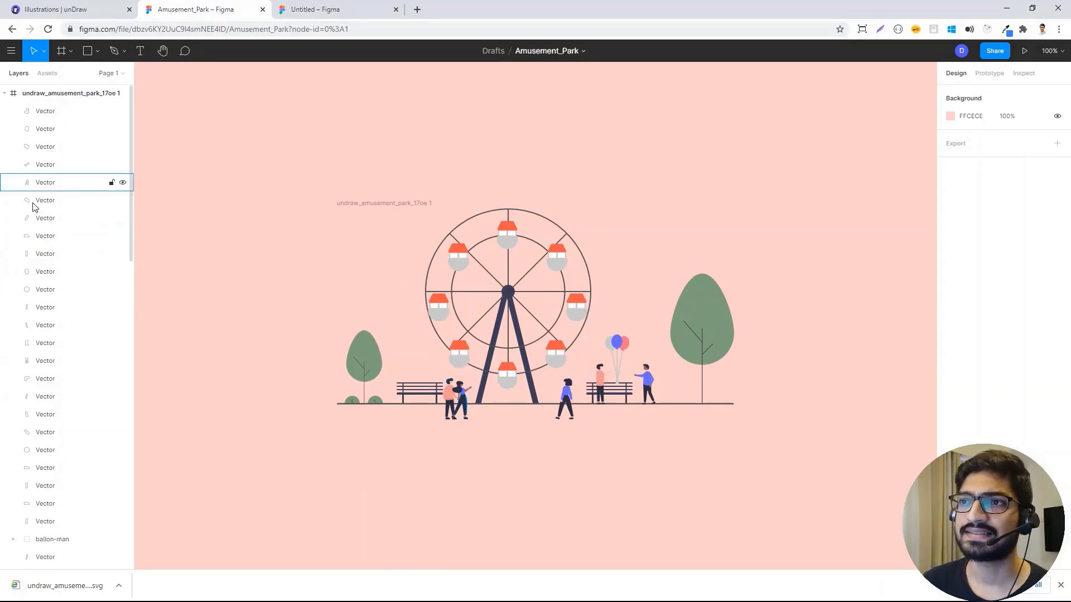
scroll(44, 435, "down", 3)
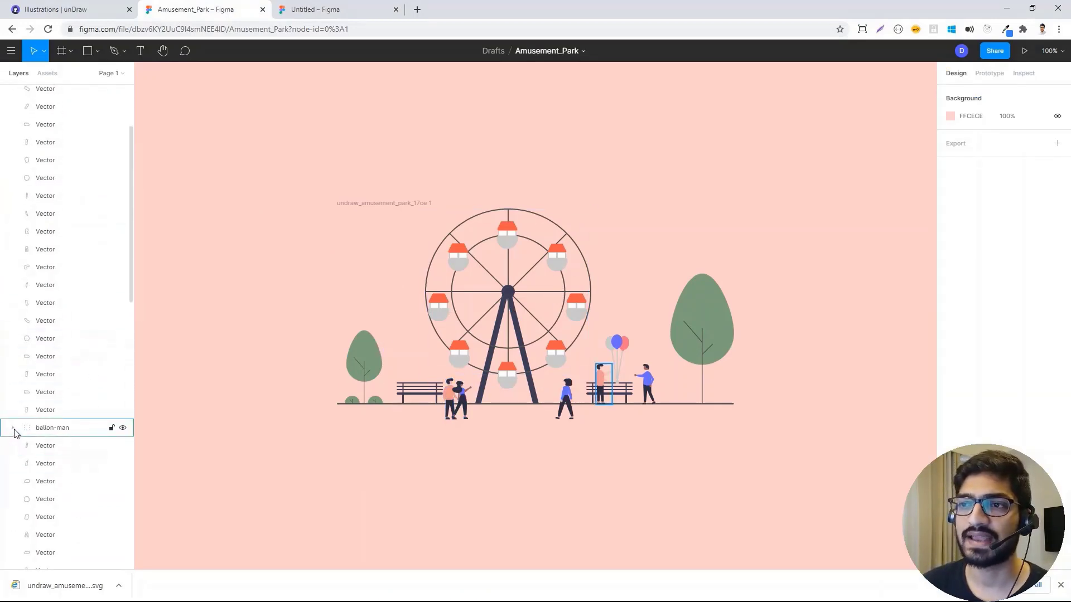
left_click(45, 428)
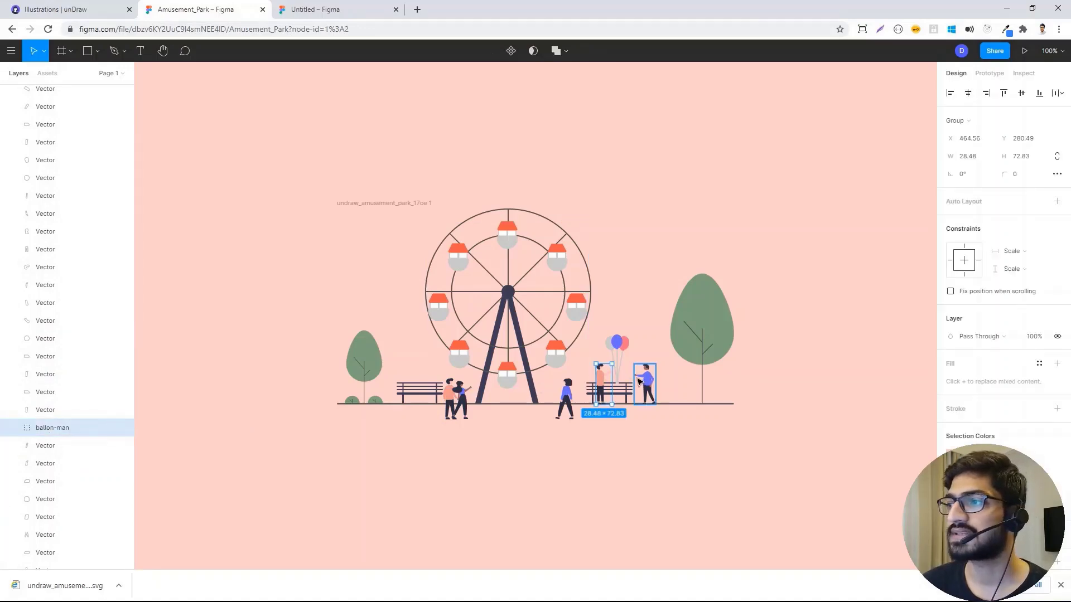
scroll(86, 378, "down", 5)
scroll(86, 378, "down", 5)
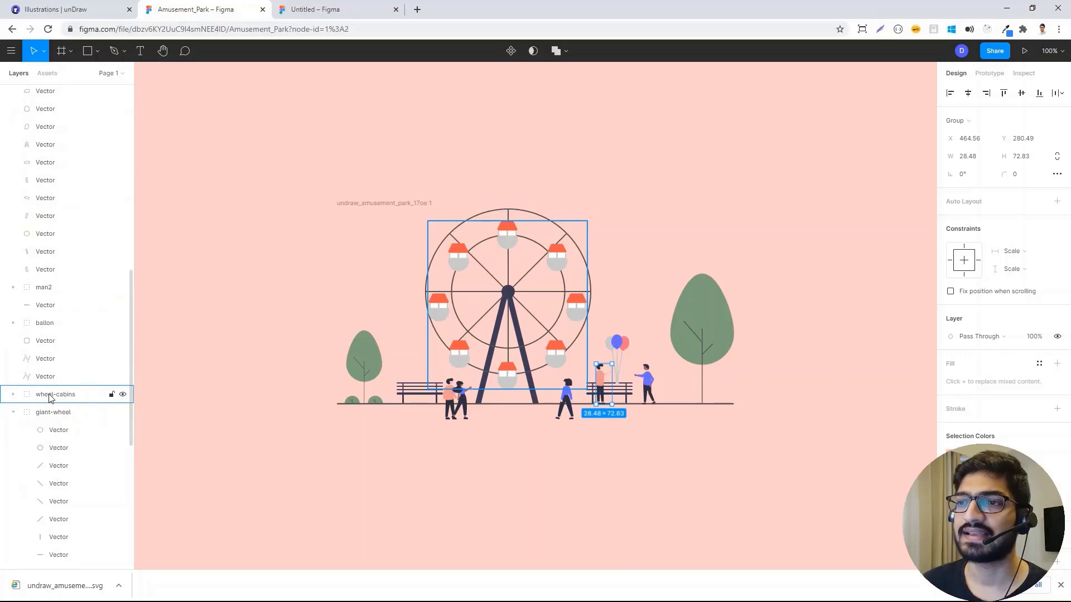
left_click(51, 396)
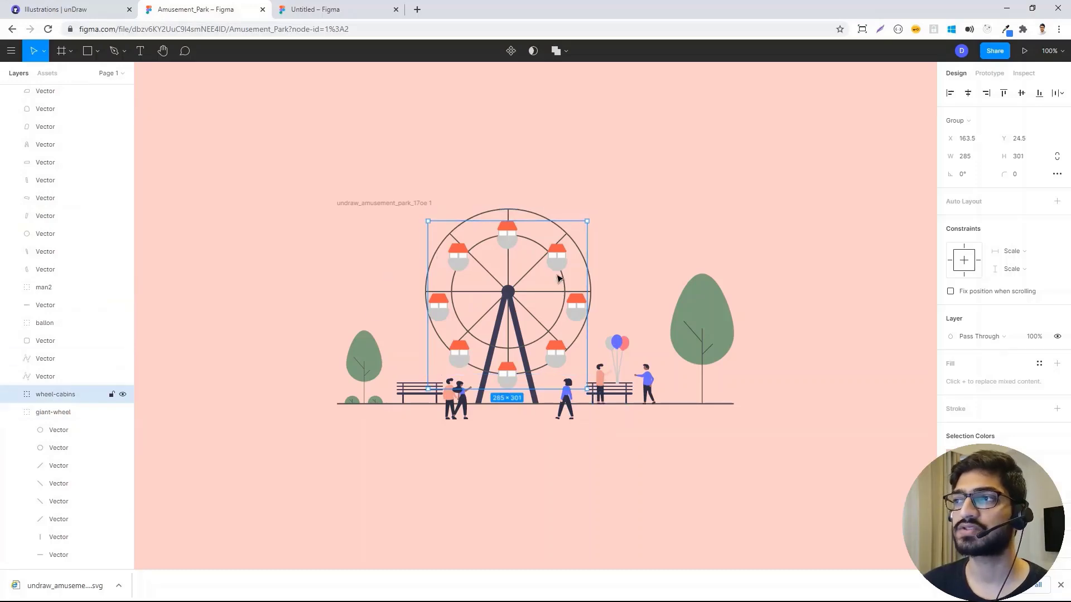
left_click(114, 413)
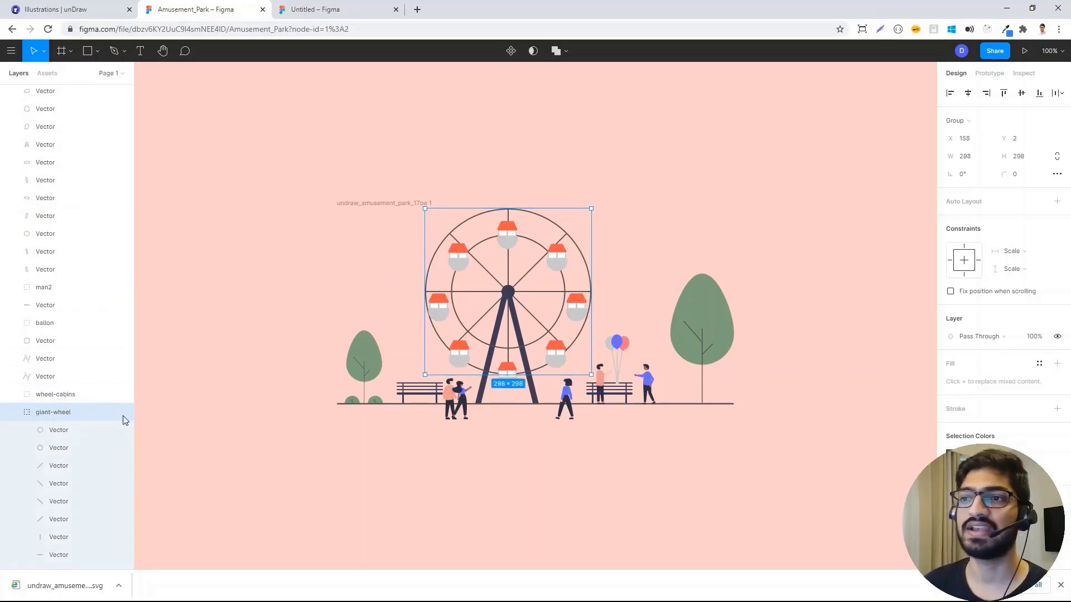
scroll(84, 426, "down", 6)
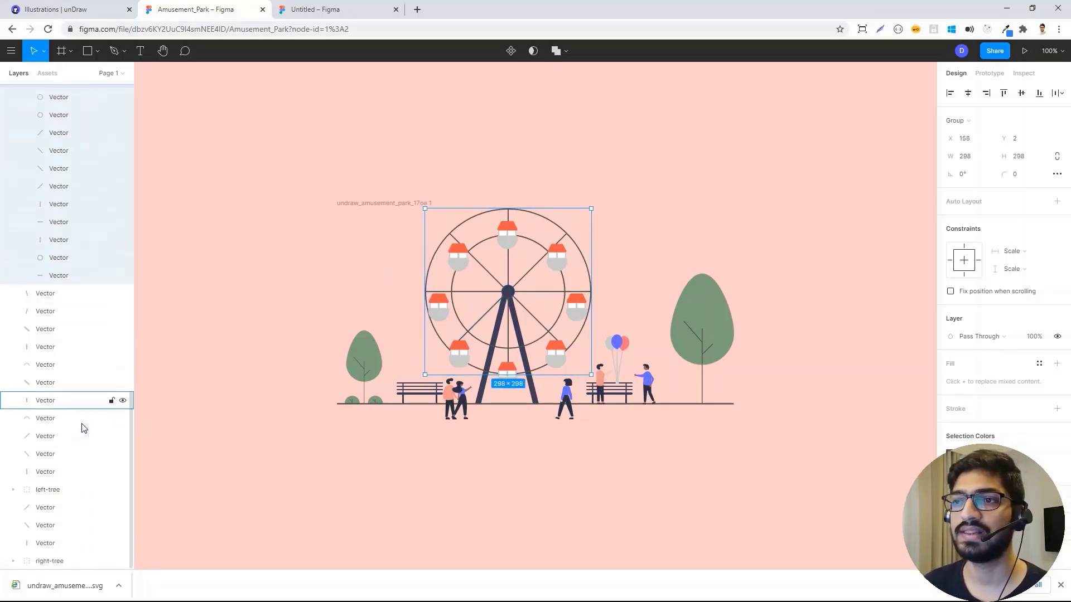
left_click(53, 562)
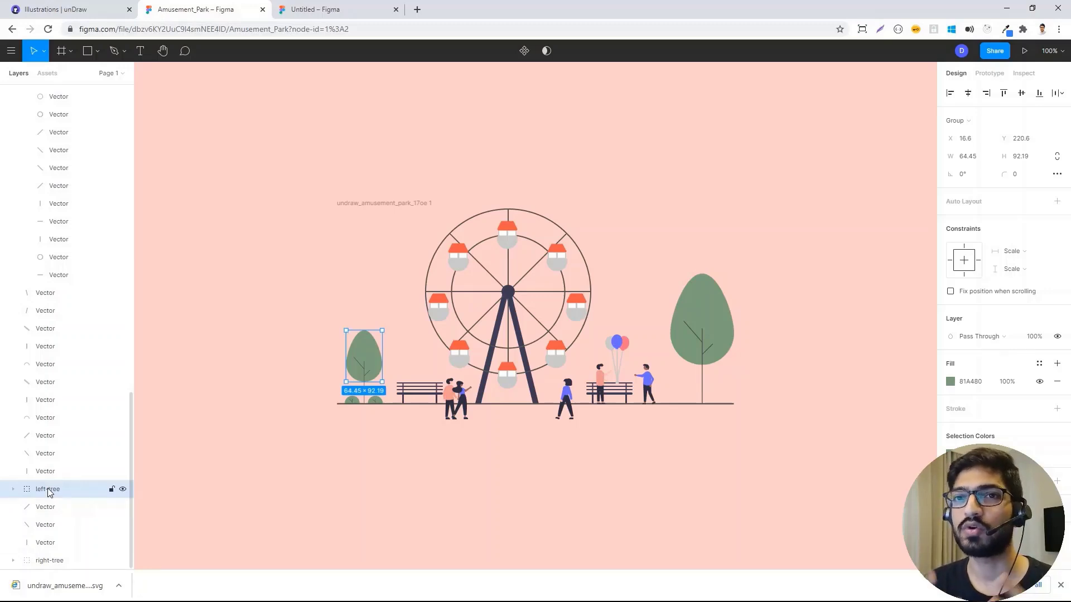
scroll(62, 340, "up", 10)
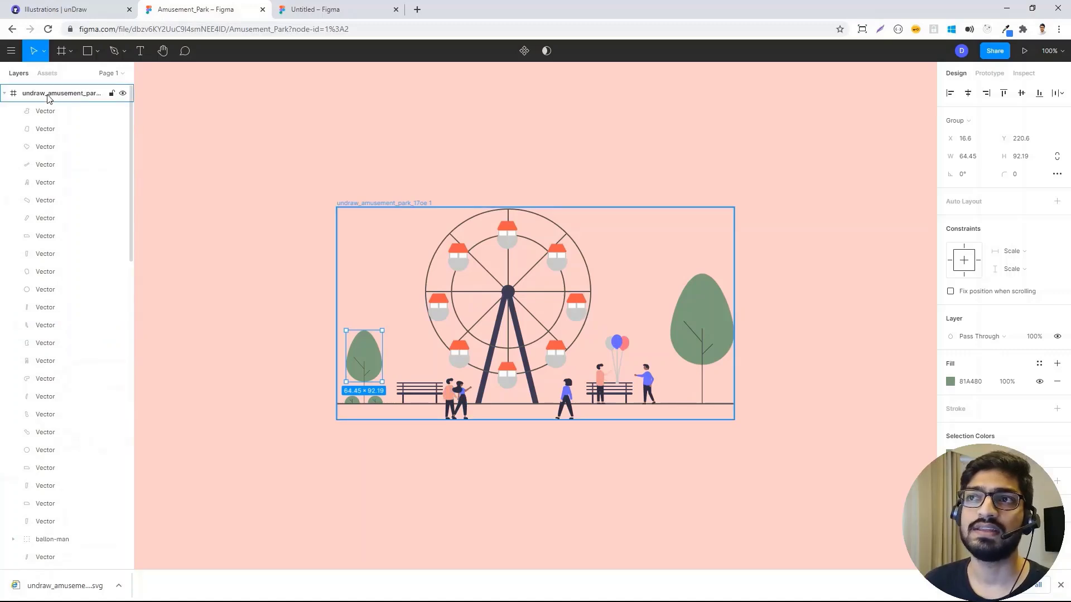
- Select the whole illustration frame and bring up its SVG export settings
left_click(49, 98)
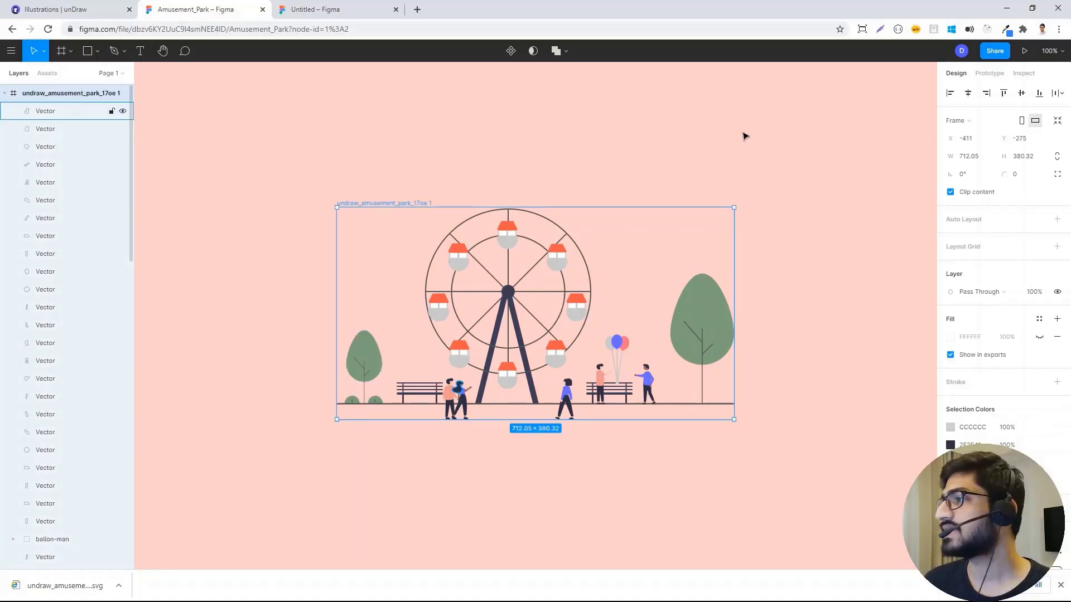
scroll(974, 345, "down", 2)
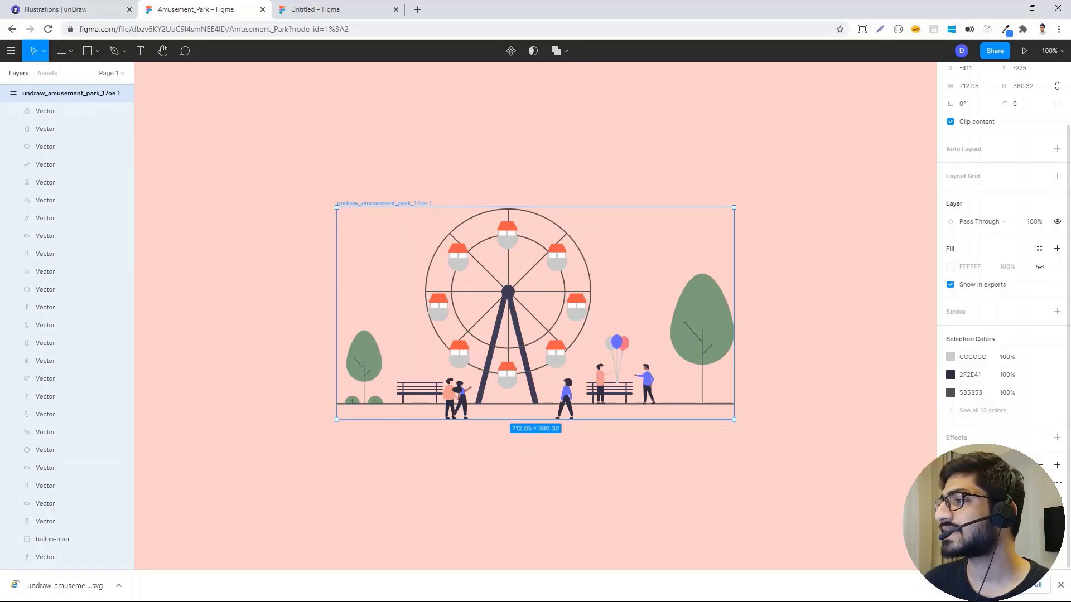
left_click(1058, 484)
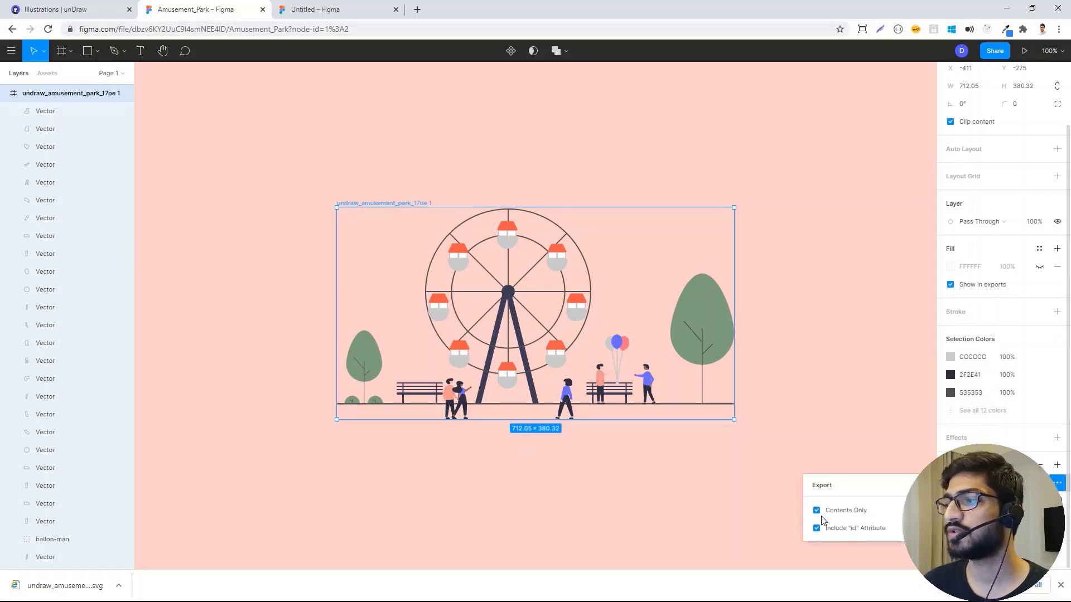
mouse_move(848, 534)
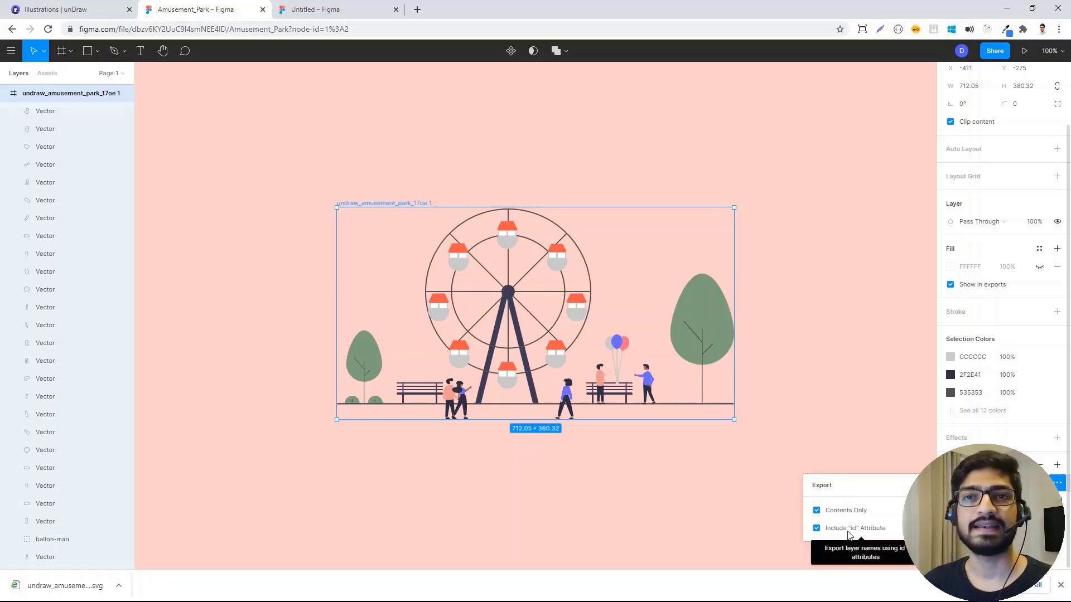